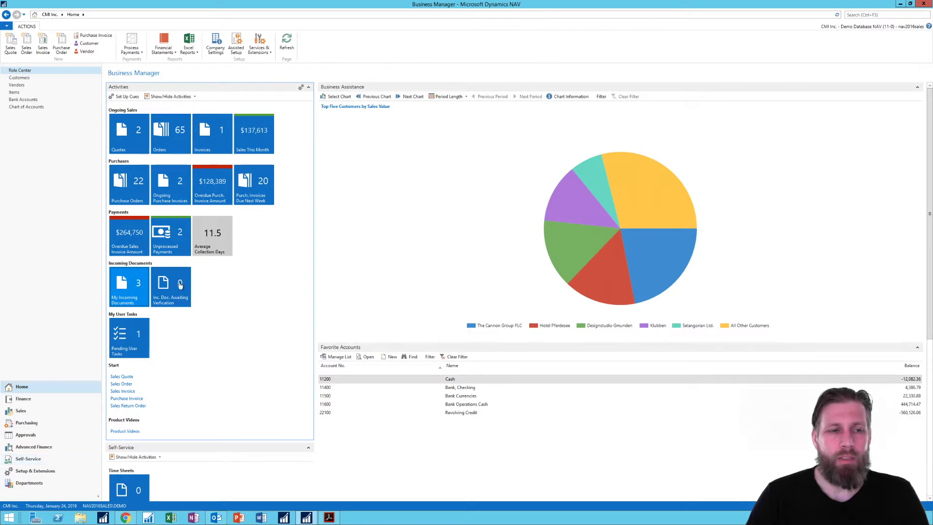
- Glance at My Incoming Documents, then open the Service Connections list
left_click(121, 292)
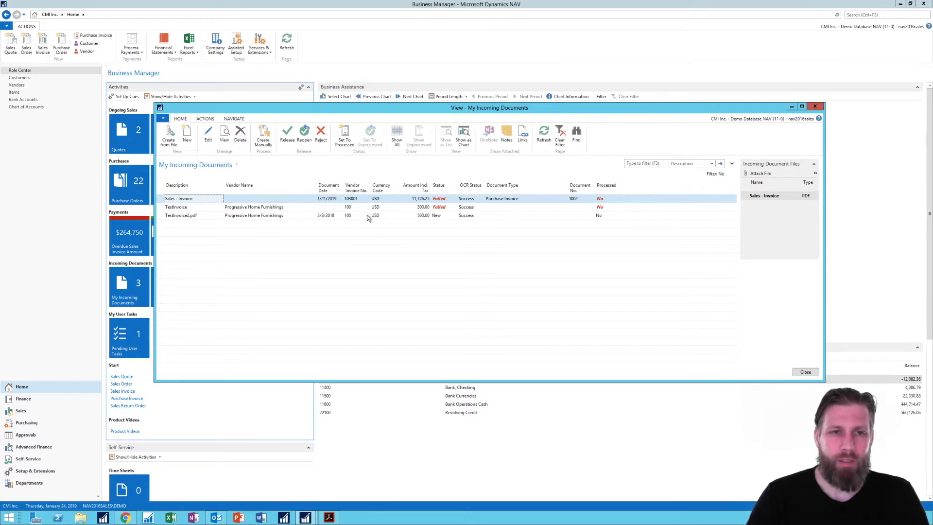
left_click(815, 106)
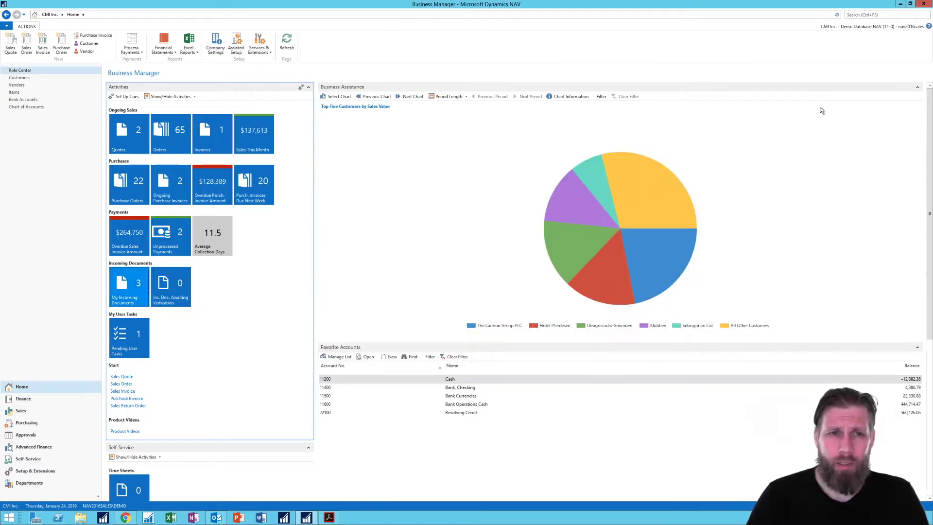
left_click(259, 46)
left_click(267, 68)
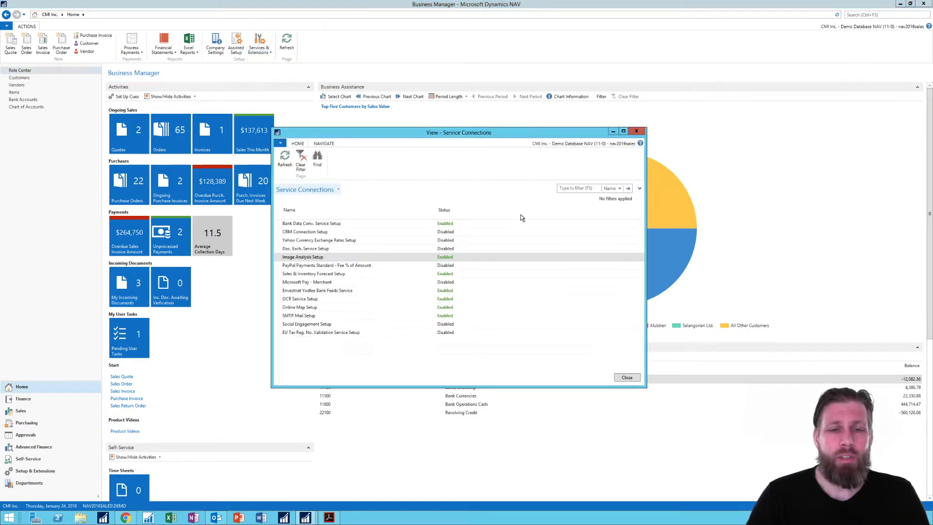
- Open the OCR Service Setup card, then go to Kofax ReadSoft Online in the browser
left_click(317, 299)
left_click(324, 143)
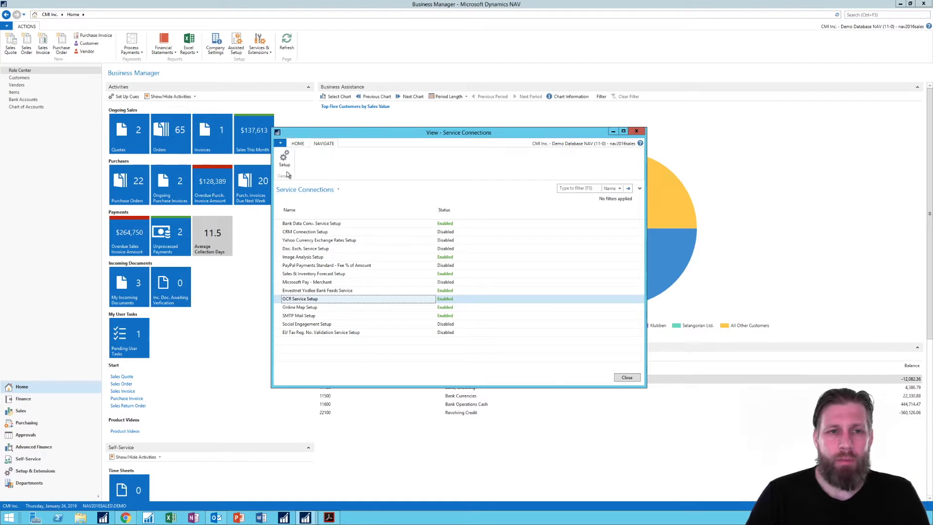
left_click(285, 158)
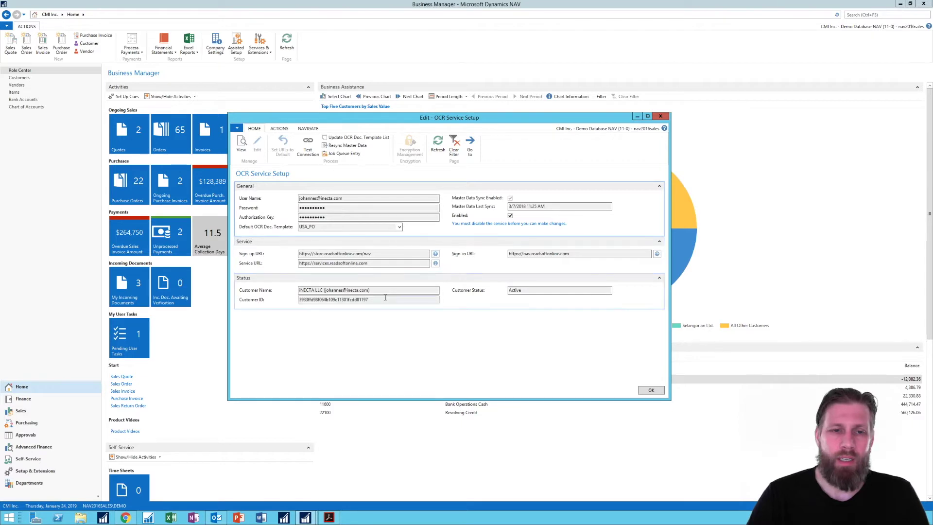
left_click(657, 253)
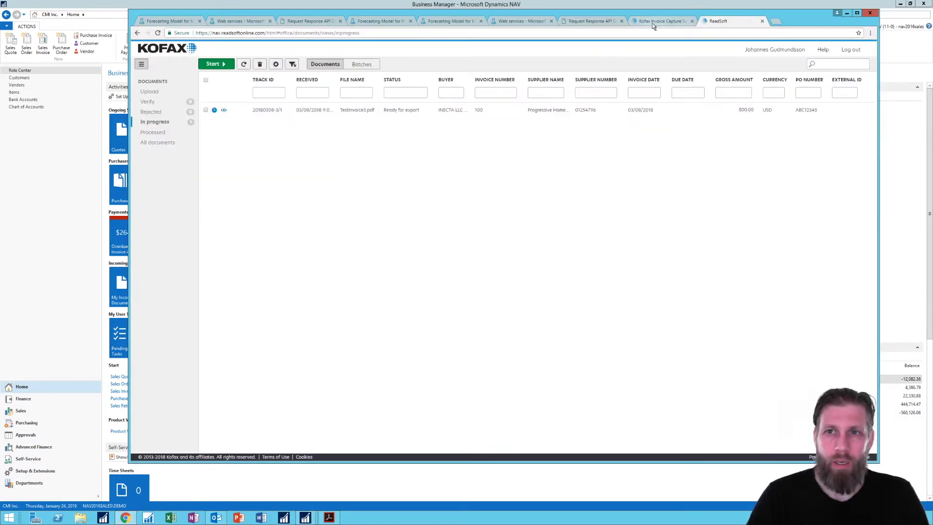
- View Kofax's line-item setup instructions page, then bring NAV's OCR Service Setup card back
left_click(652, 22)
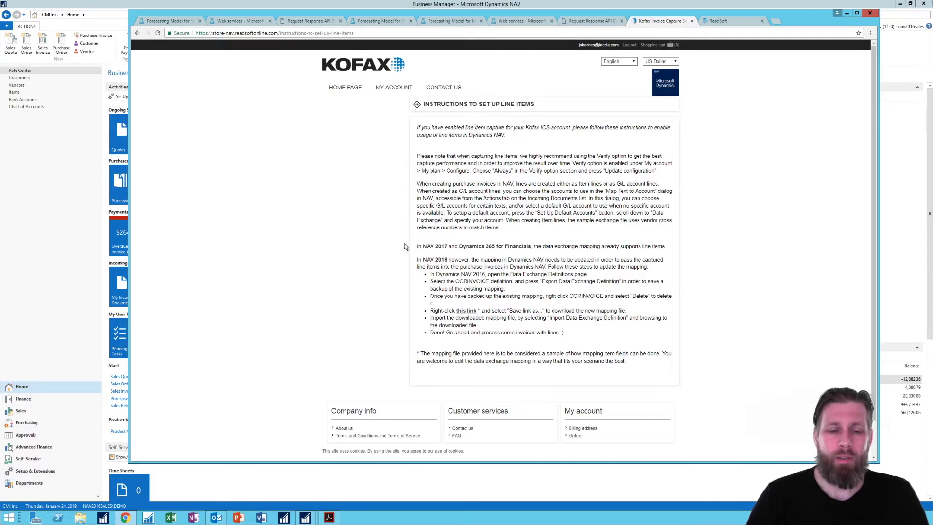
mouse_move(306, 520)
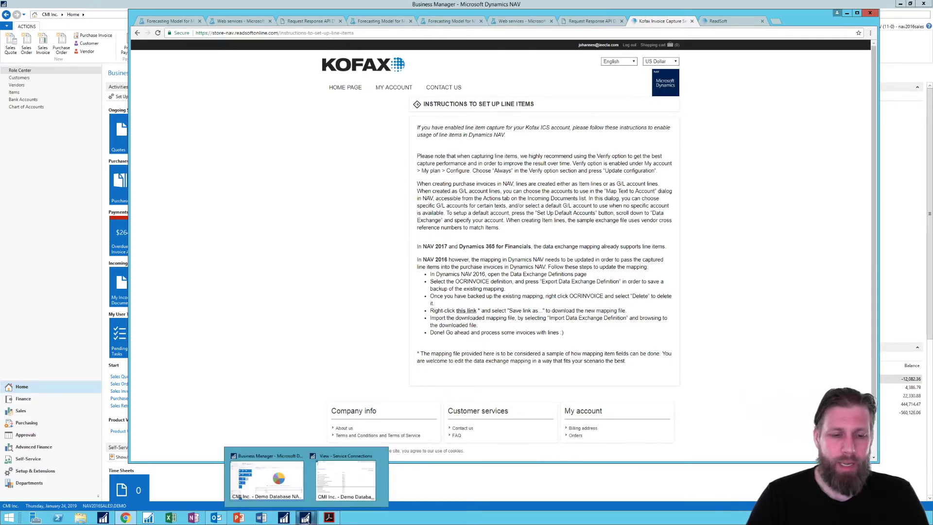
left_click(341, 454)
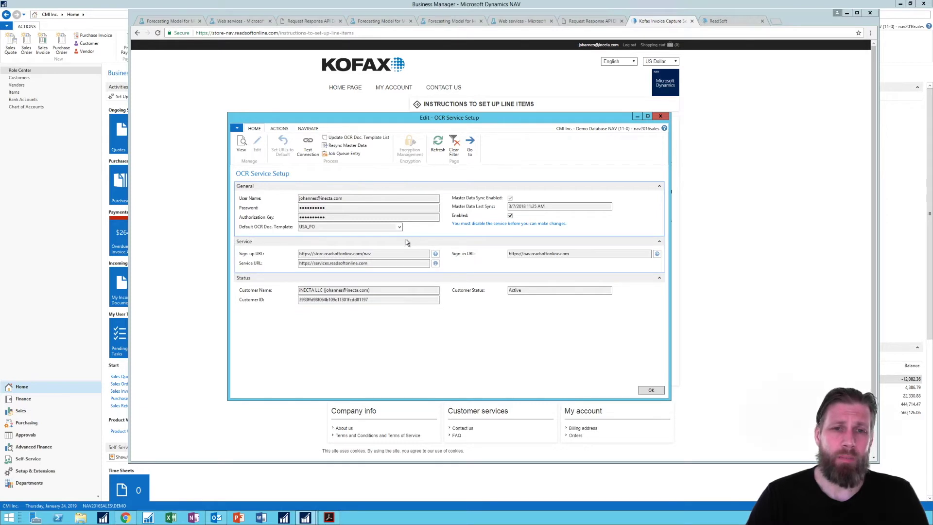
- Close the OCR setup windows and start a new incoming document from a file
left_click(661, 118)
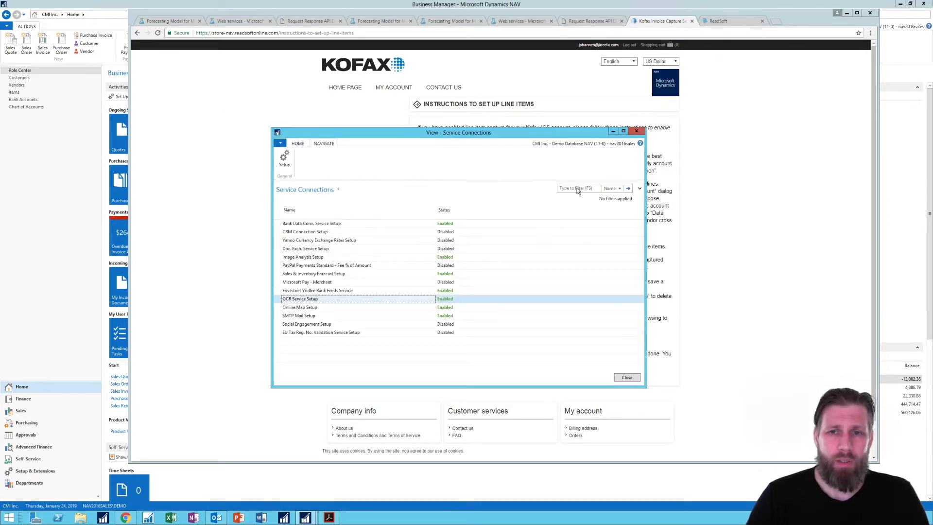
left_click(637, 132)
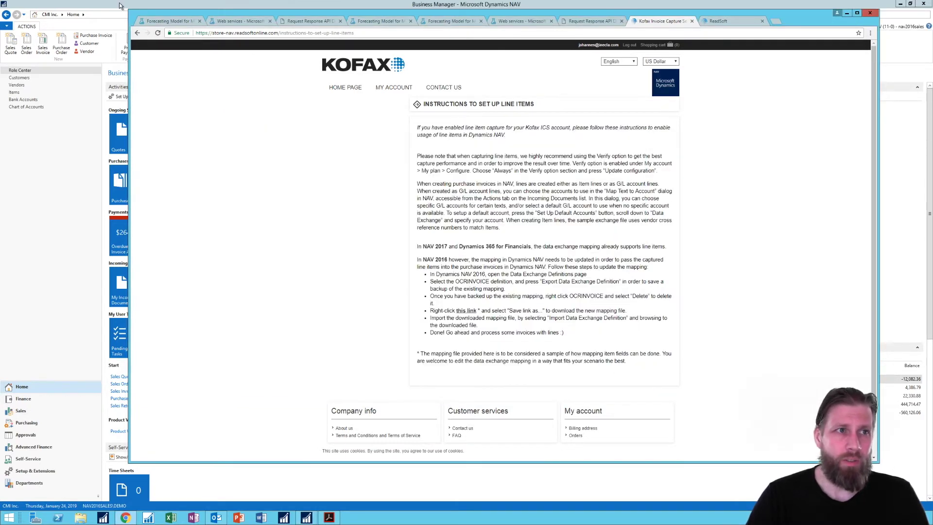
left_click(111, 281)
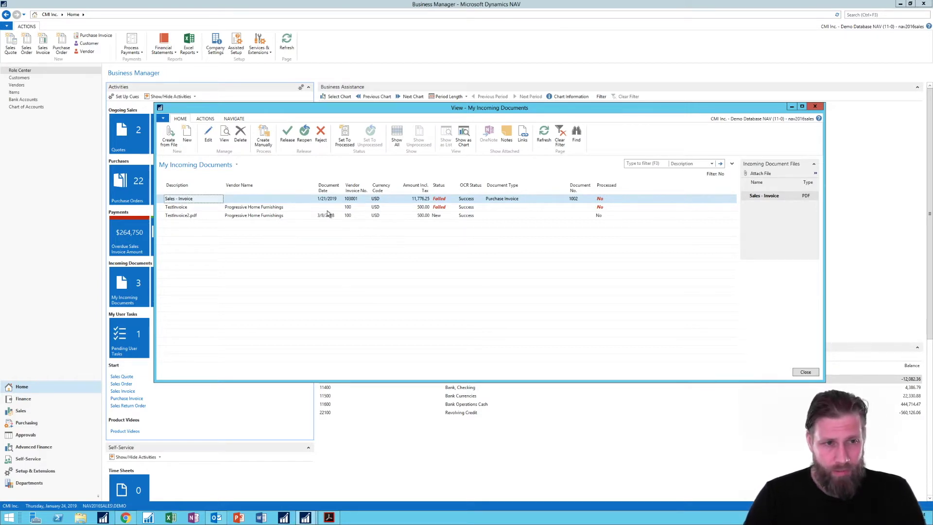
left_click(168, 136)
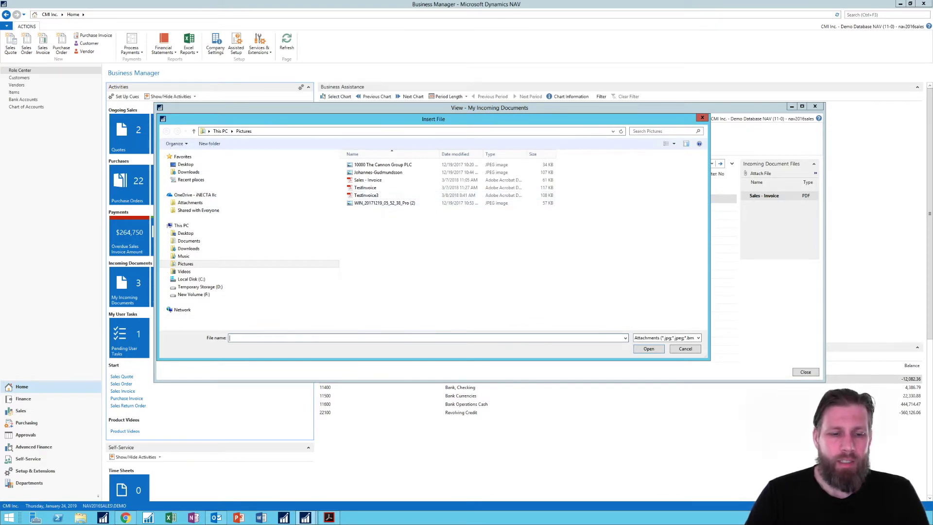
left_click(330, 518)
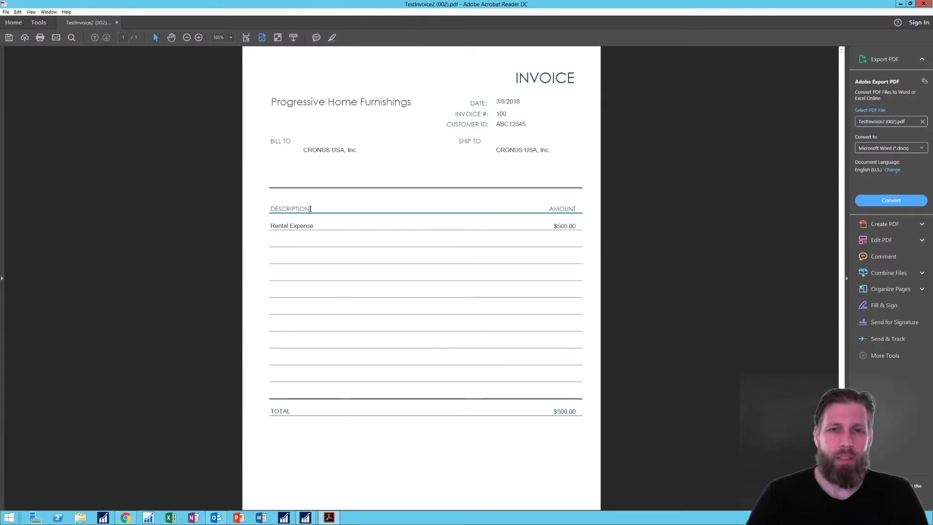
- Review the $500.00 Rental Expense test invoice in Acrobat, then minimize Acrobat
left_click(264, 108)
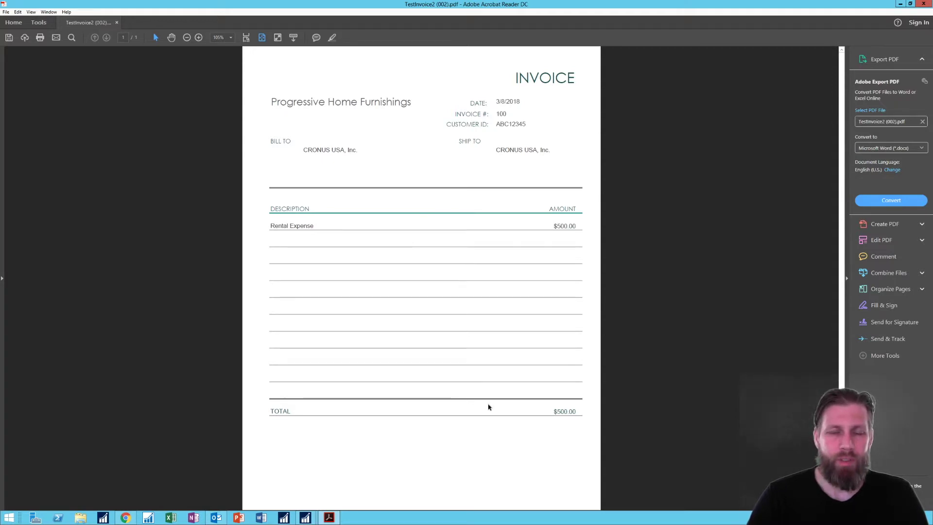
left_click(900, 4)
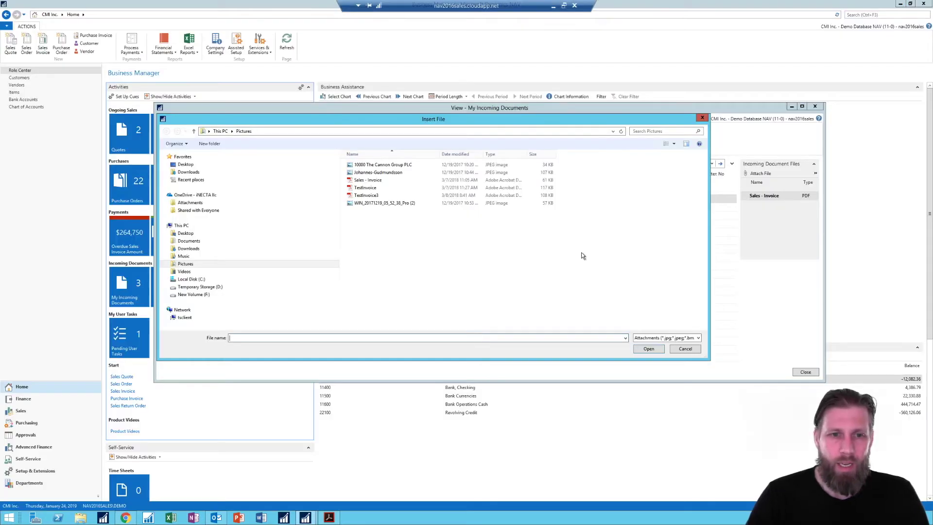
- Import TestInvoice3.pdf as a new incoming document and close its card
double_click(370, 196)
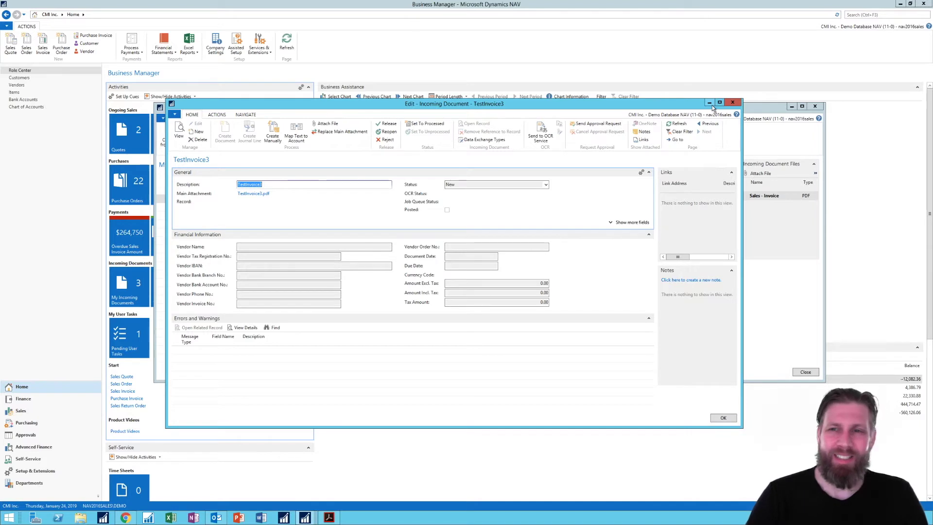
left_click(732, 103)
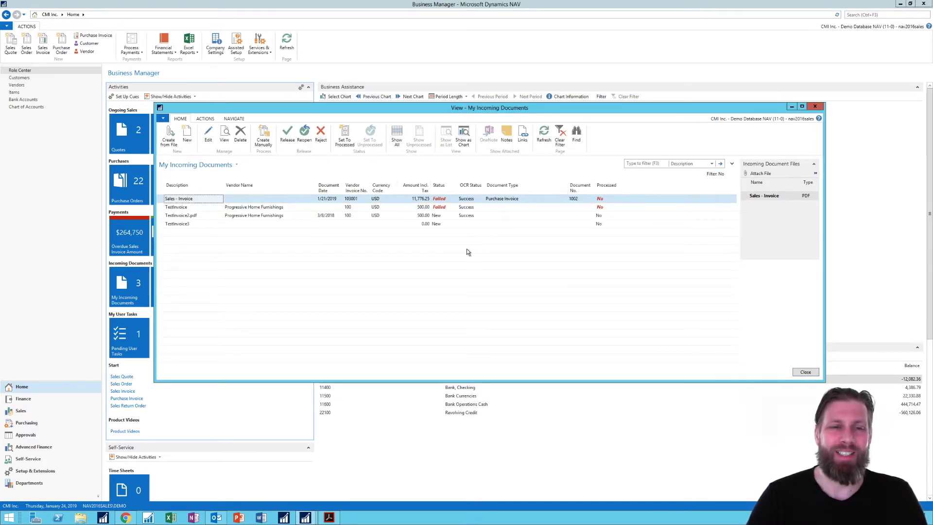
- Send TestInvoice3 to the OCR service and acknowledge the success message
left_click(175, 225)
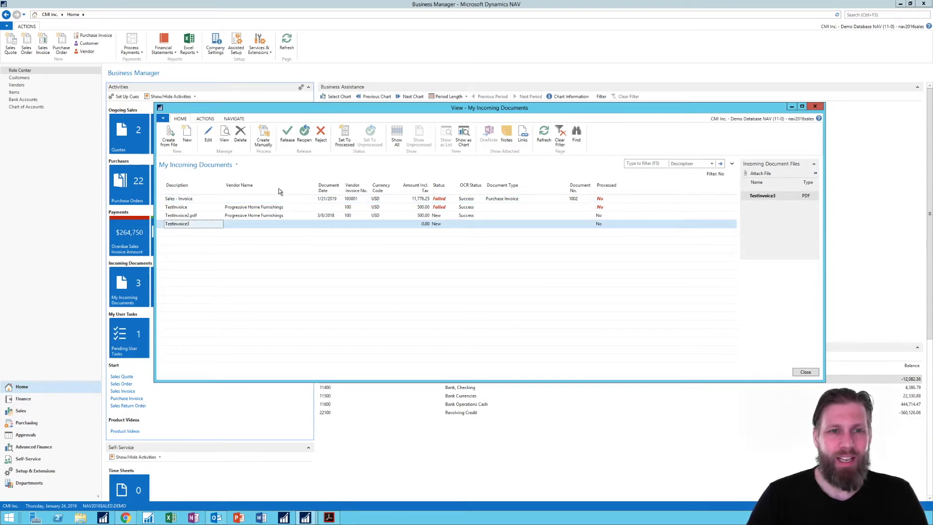
left_click(206, 119)
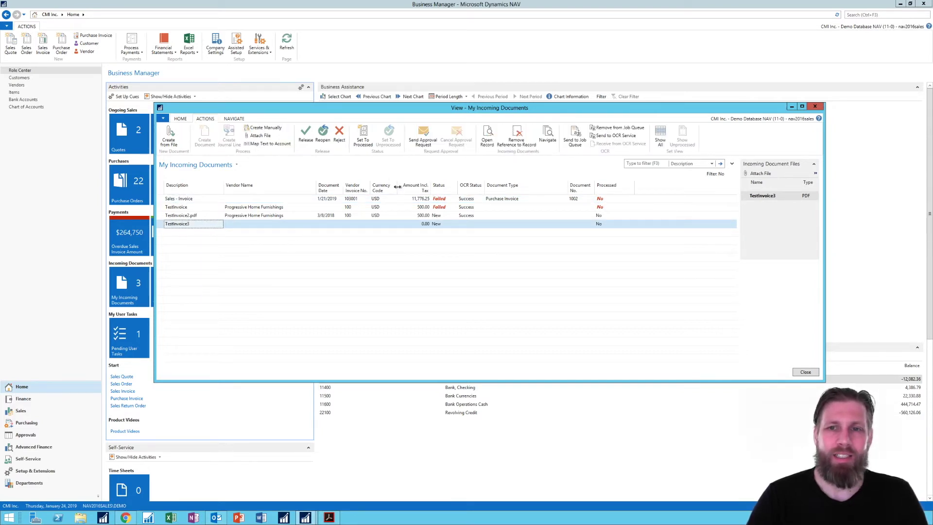
left_click(616, 136)
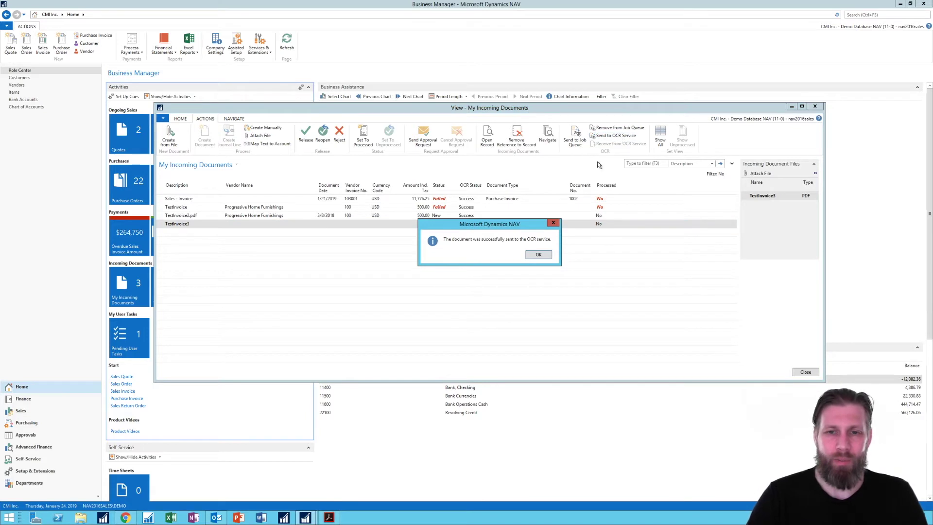
left_click(540, 255)
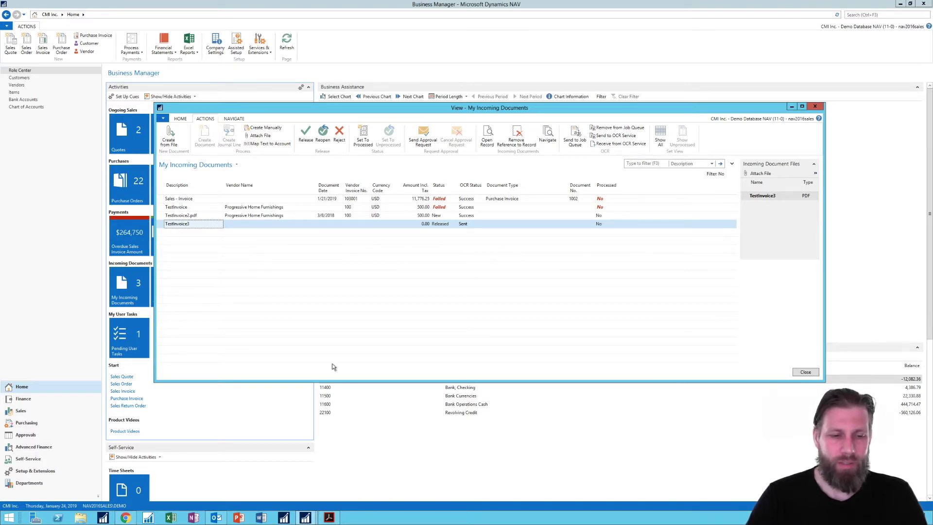
- Refresh ReadSoft Online's document lists until TestInvoice3.pdf shows as Document exported under Processed
left_click(125, 518)
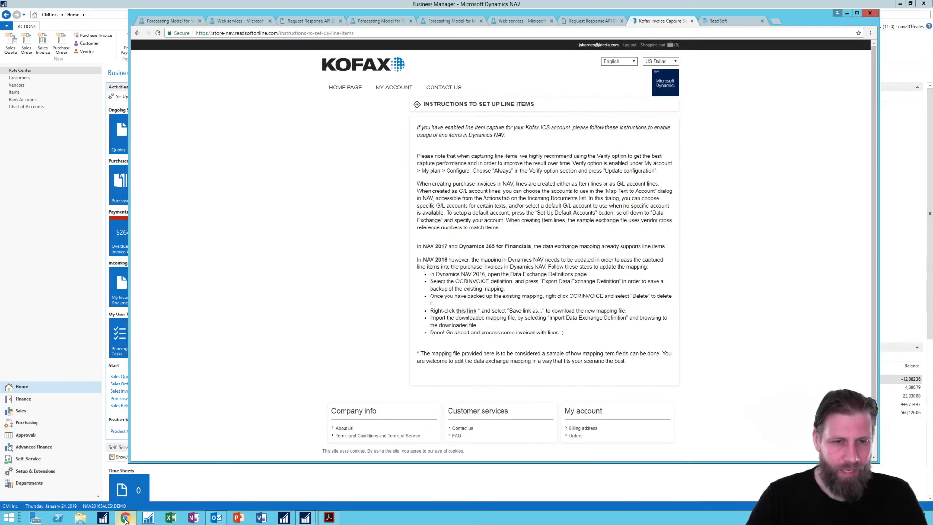
left_click(715, 21)
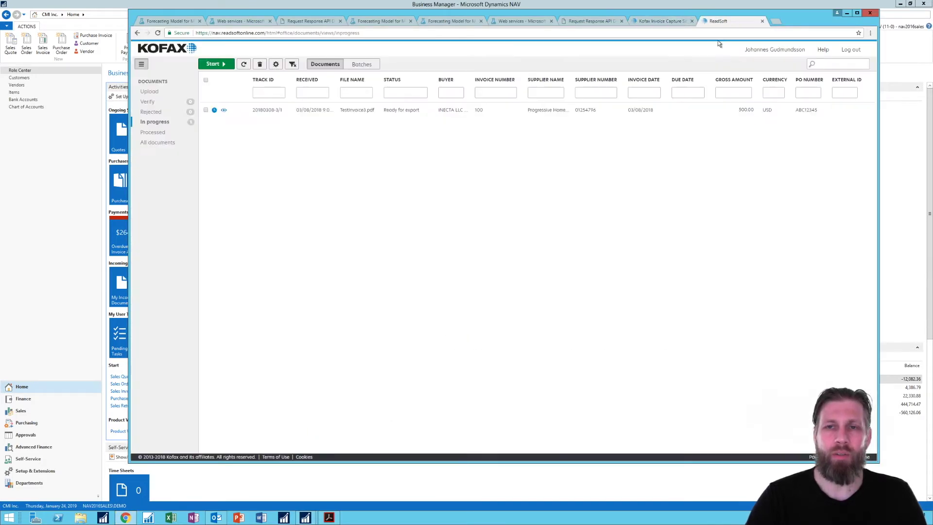
left_click(160, 143)
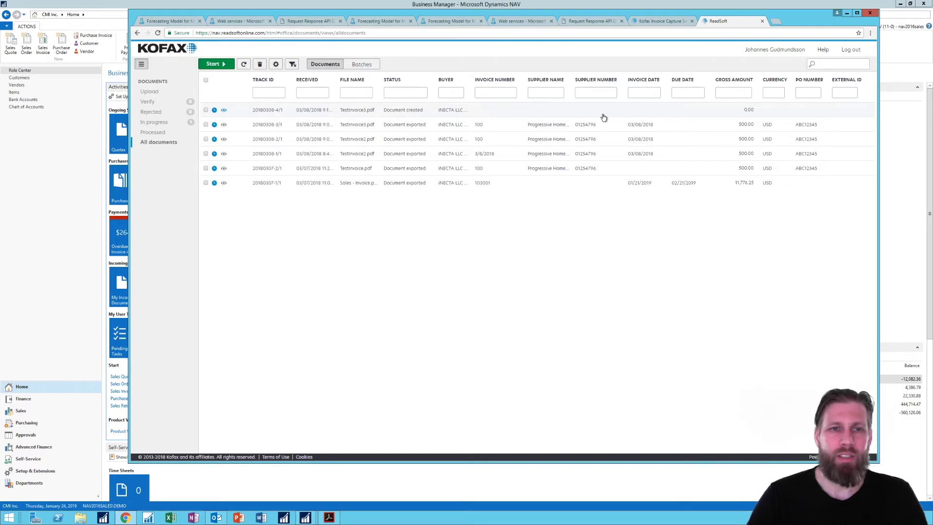
left_click(154, 122)
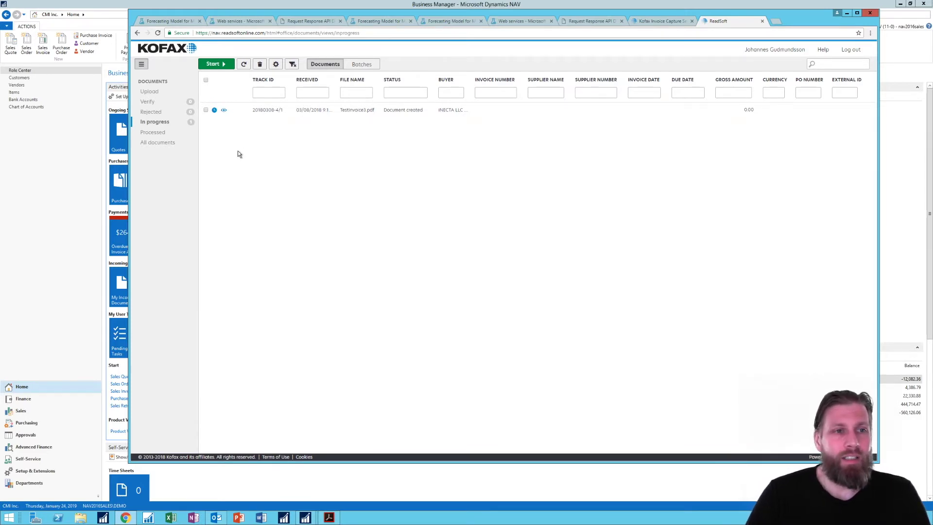
key("F5")
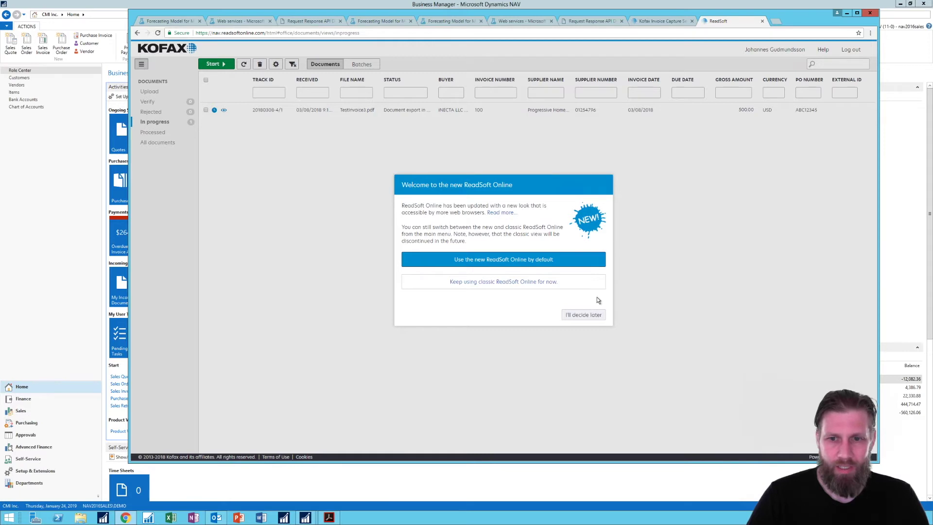
left_click(592, 316)
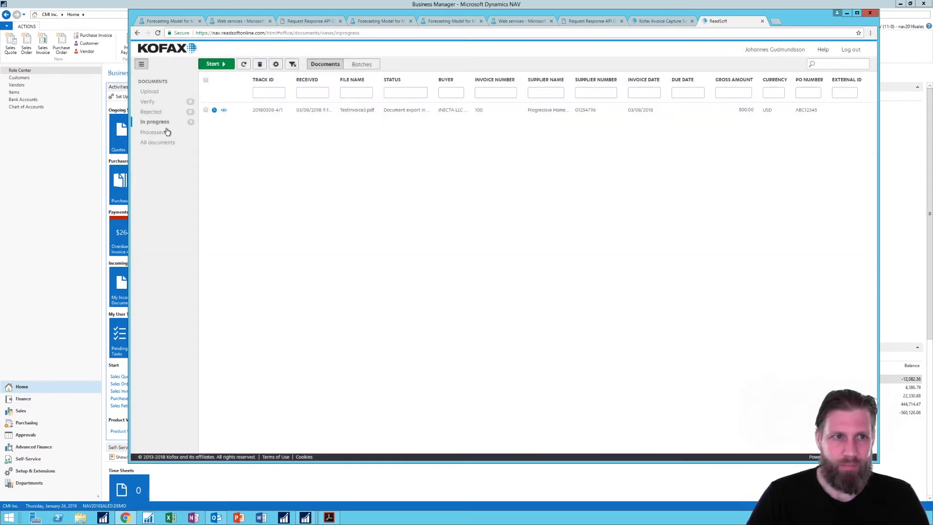
left_click(153, 133)
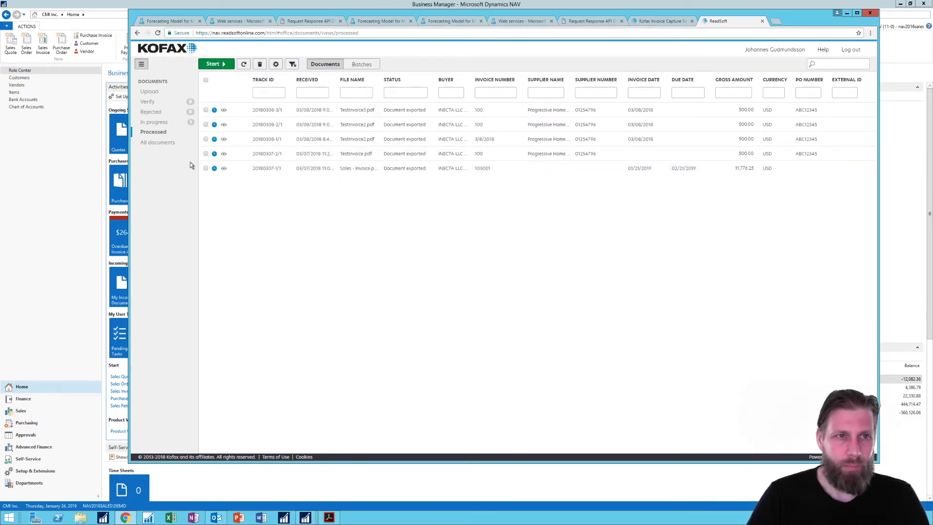
left_click(305, 516)
- Review the Progressive Home Furnishings text-to-account mapping, with Rental Expense going to G/L account 63300
left_click(346, 476)
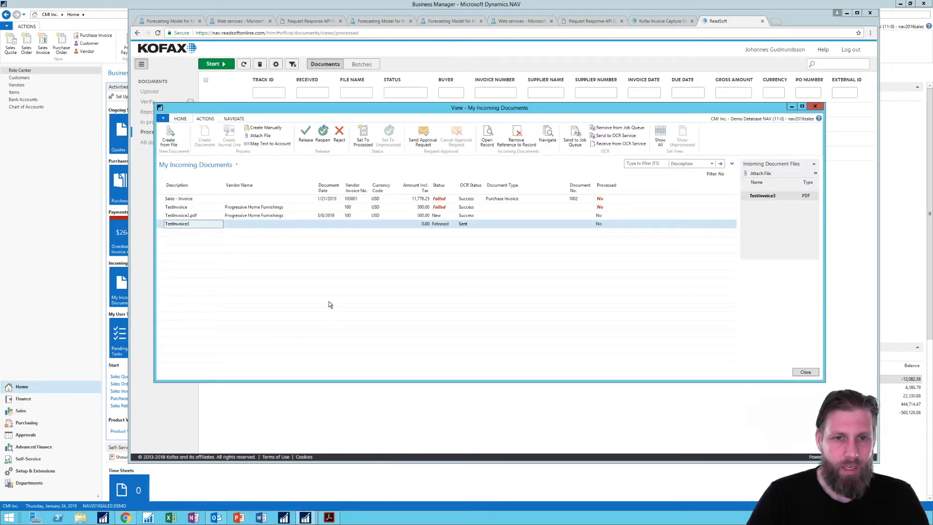
left_click_drag(390, 111, 389, 94)
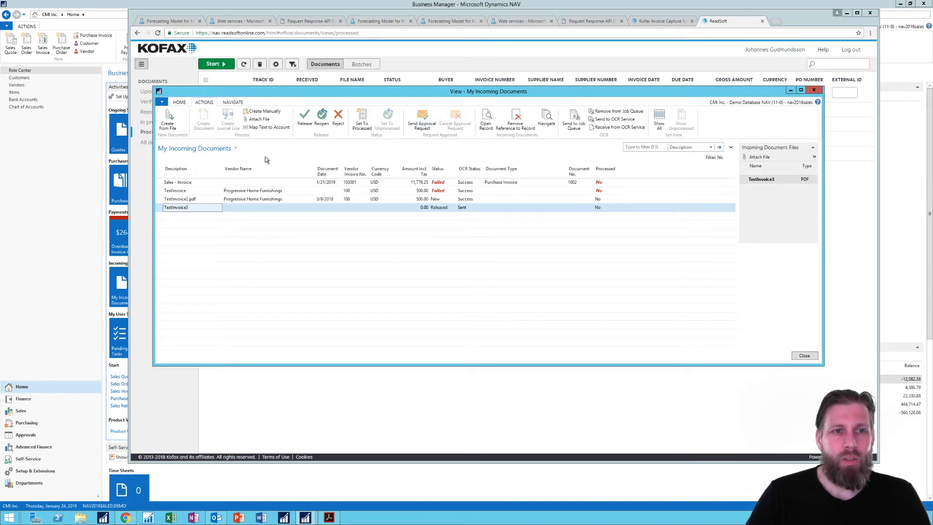
left_click(267, 126)
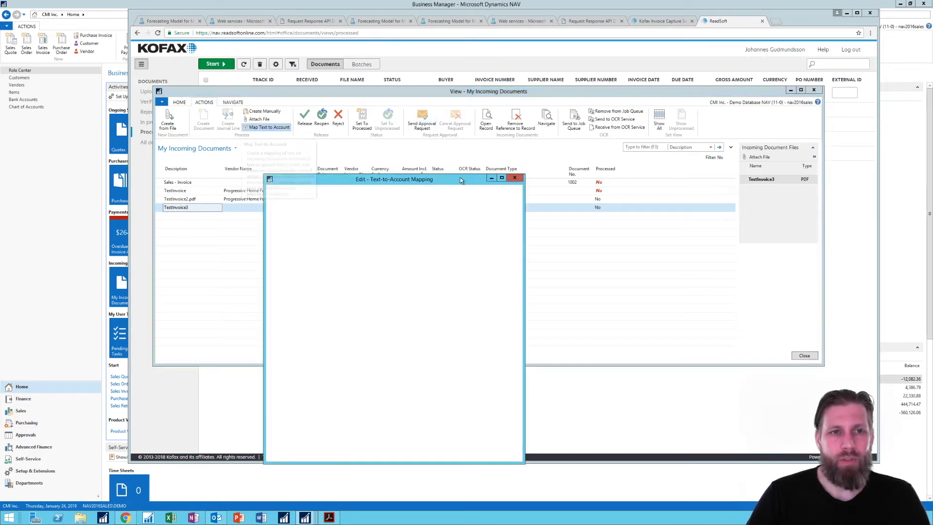
left_click_drag(399, 180, 416, 168)
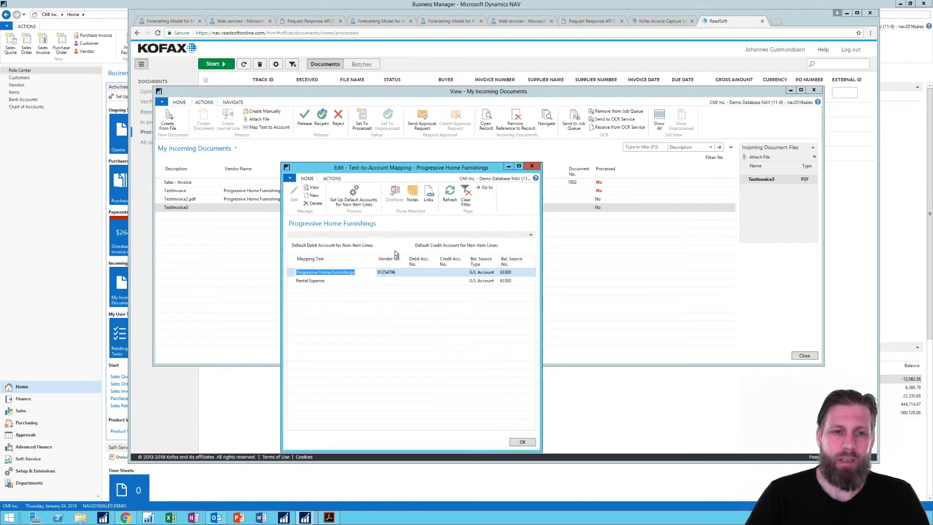
left_click(531, 166)
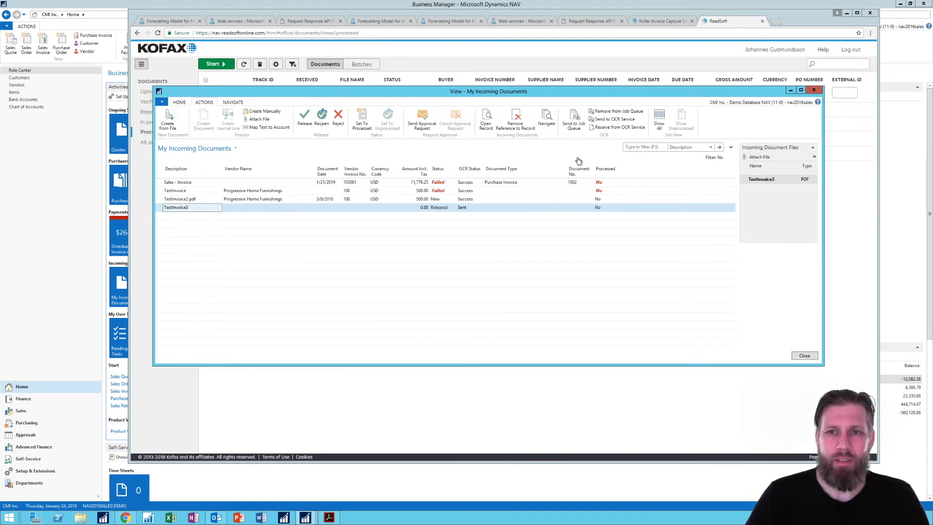
- Receive TestInvoice3's OCR results (Progressive Home Furnishings, 3/8/2018, 500.00 USD) and create its journal line
left_click(627, 130)
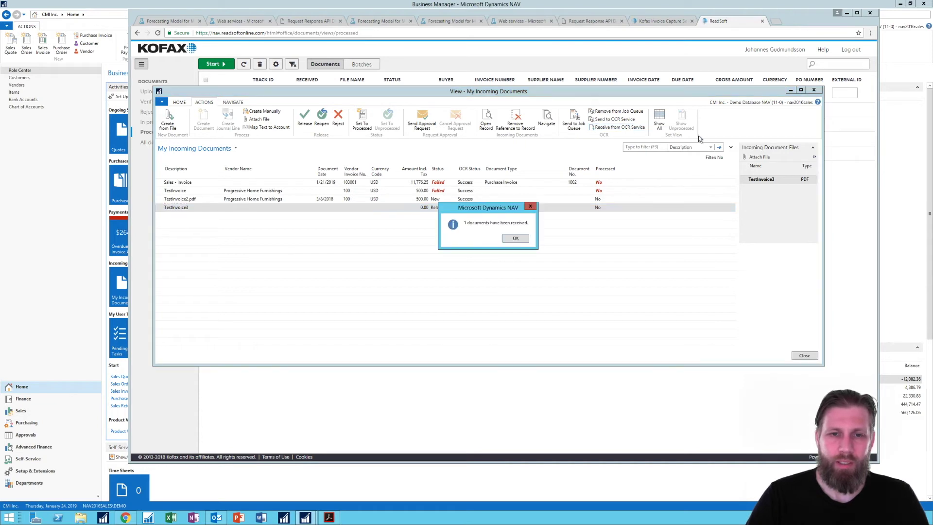
left_click(516, 239)
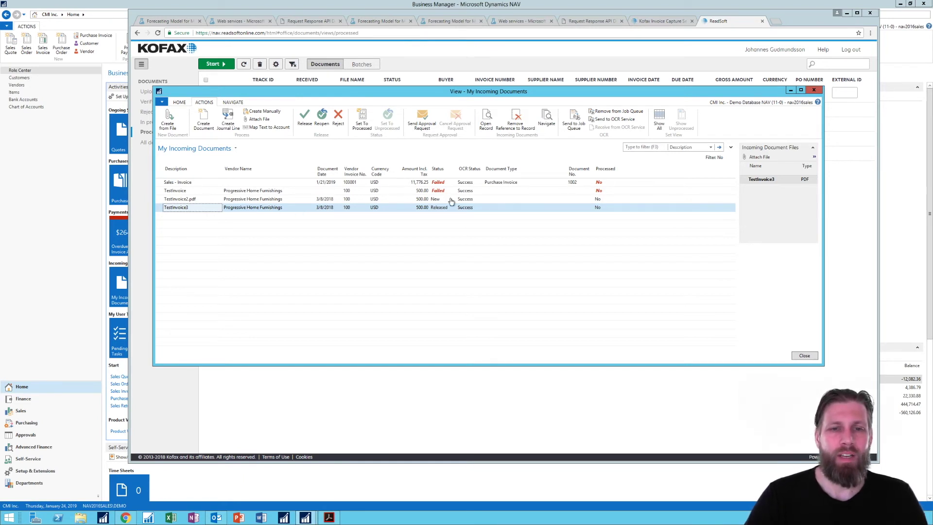
left_click(225, 117)
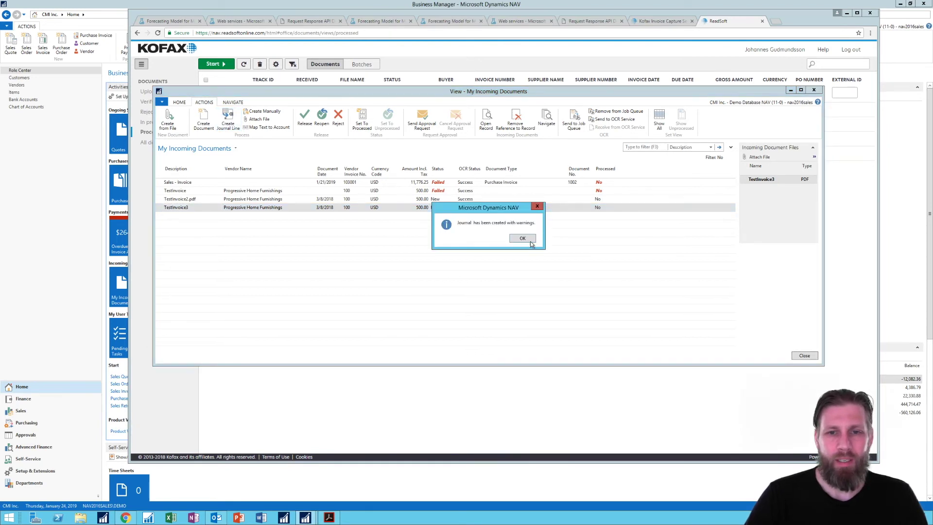
- Acknowledge the journal warnings and open TestInvoice3's card showing the tax amount mismatch
left_click(518, 241)
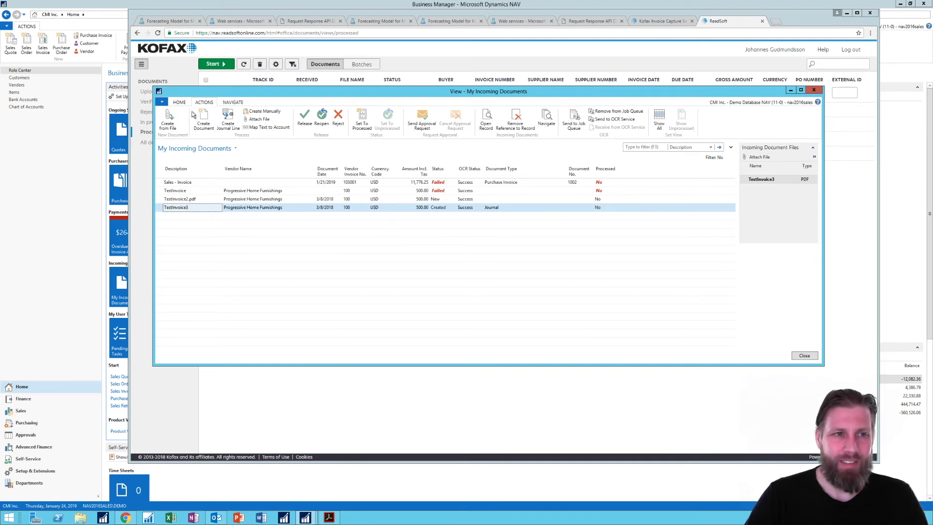
left_click(179, 102)
left_click(207, 119)
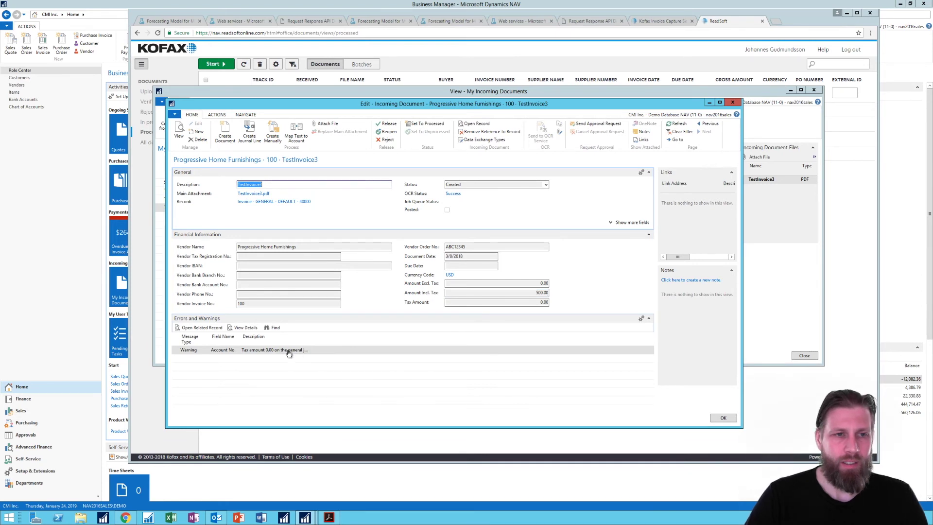
- Open TestInvoice3's 500.00 general journal line via Open Record, review it, then close it
left_click(733, 103)
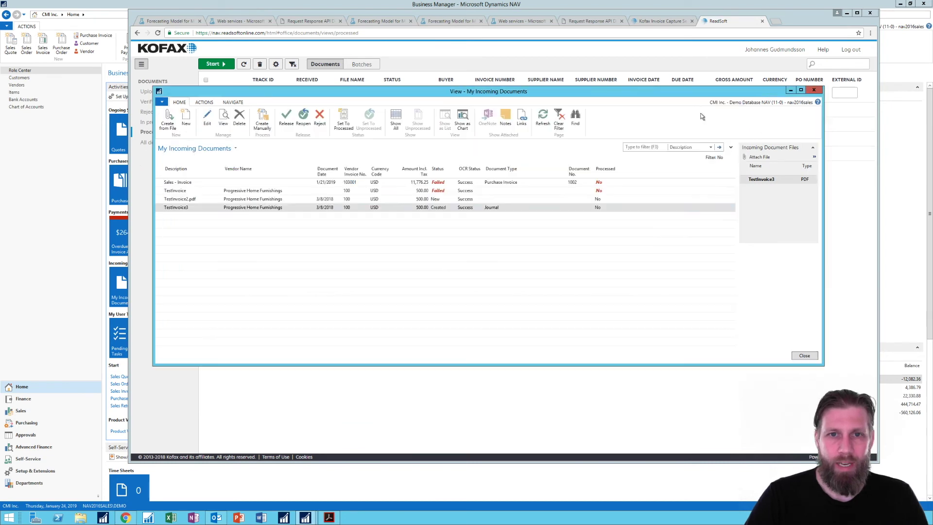
left_click(203, 102)
left_click(486, 119)
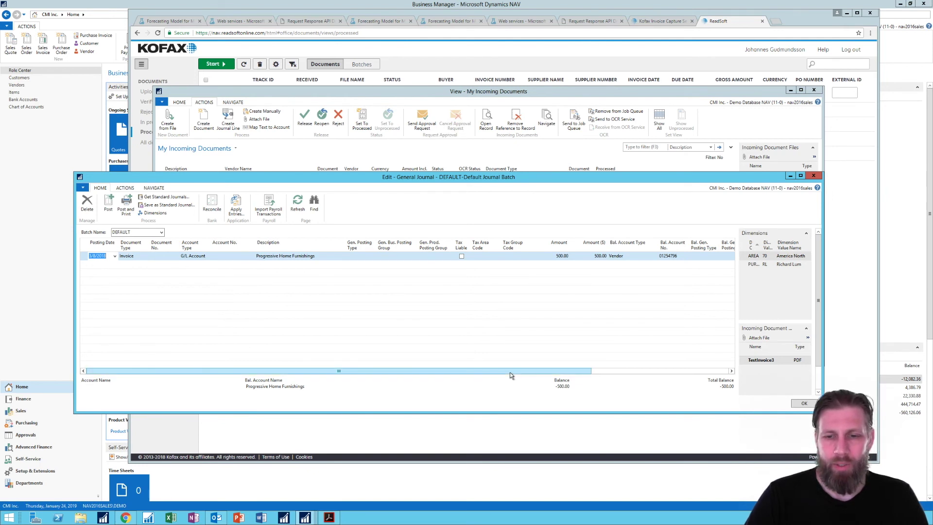
mouse_move(510, 373)
left_mouse_down()
mouse_move(689, 377)
mouse_move(576, 384)
mouse_move(518, 374)
left_mouse_up()
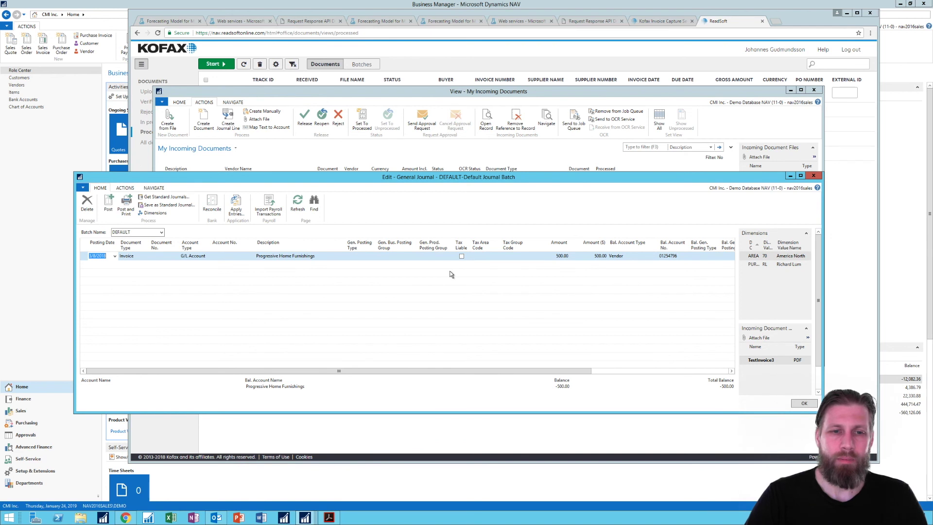
left_click(814, 176)
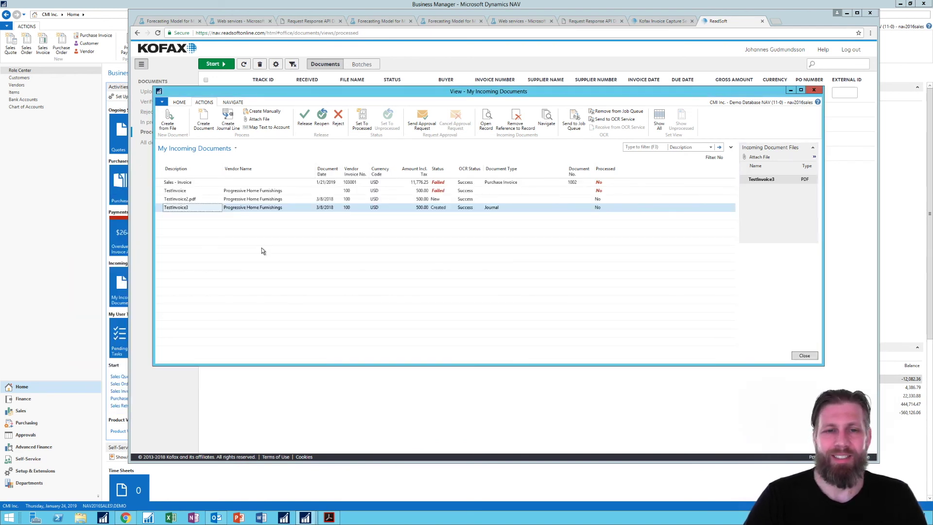